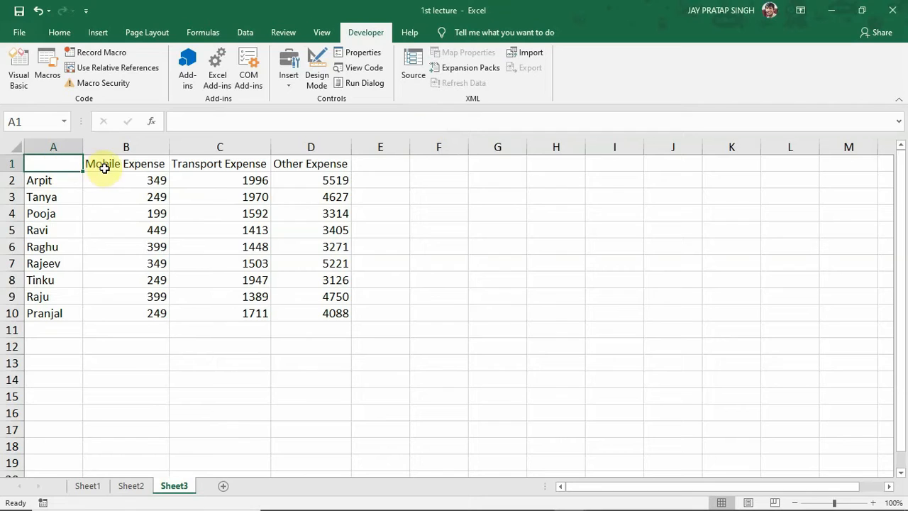
{"action": "left_click", "coordinate": [129, 167]}
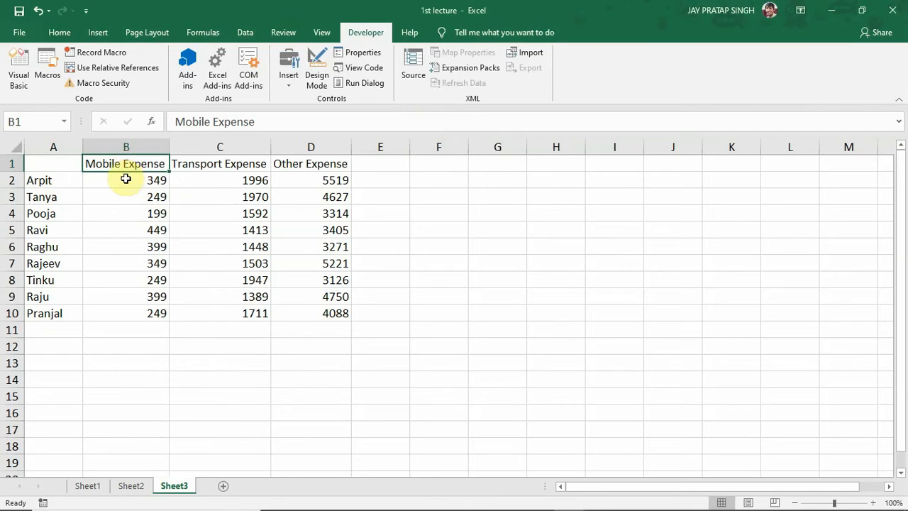
{"action": "left_click", "coordinate": [122, 179]}
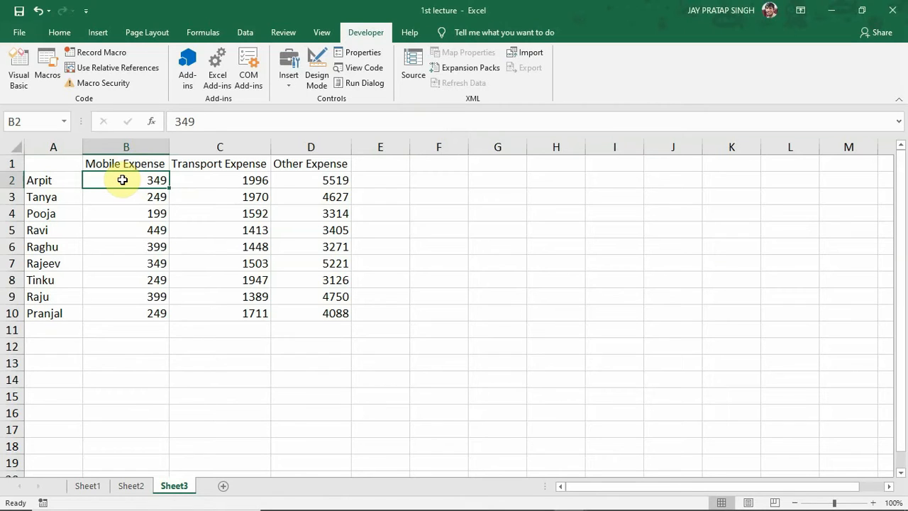
{"action": "left_click", "coordinate": [64, 182]}
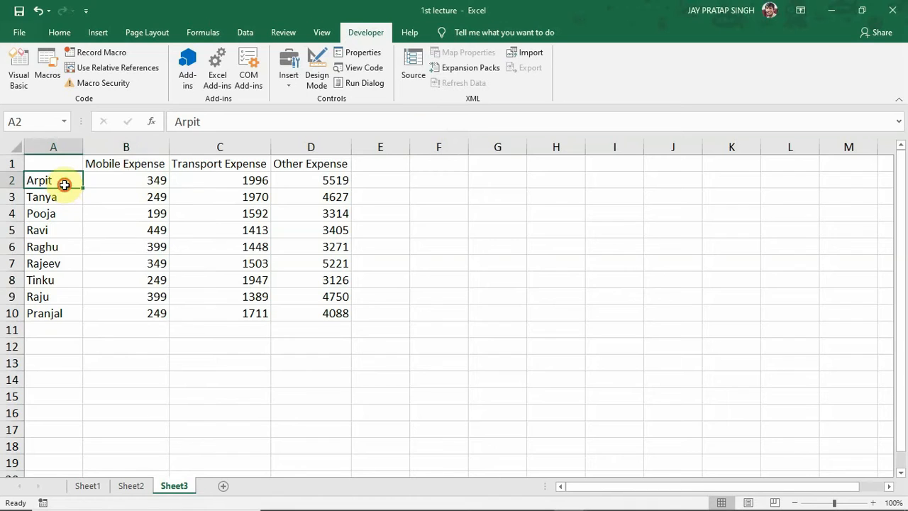
{"action": "left_click", "coordinate": [121, 161]}
Change the header in cell C1 to "Transport Cost".
{"action": "left_click", "coordinate": [192, 163]}
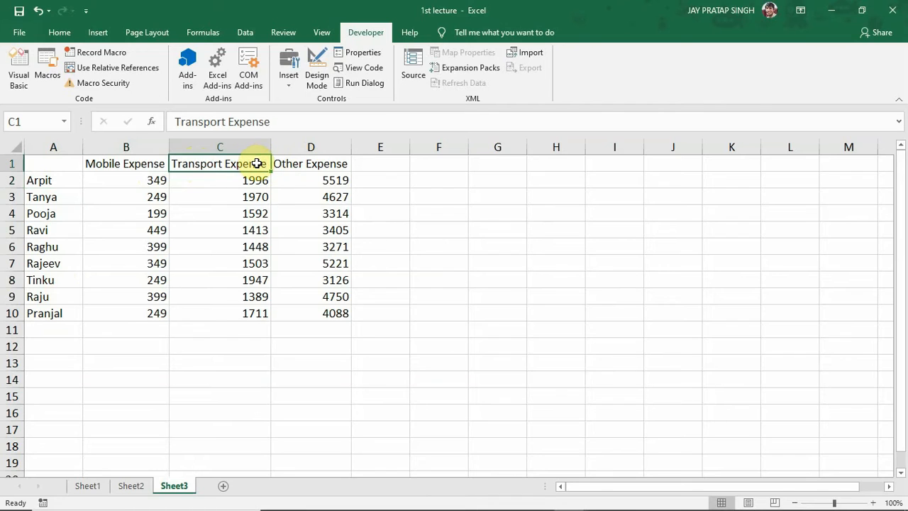
{"action": "left_click", "coordinate": [278, 121]}
{"action": "key", "text": "BackSpace"}
{"action": "key", "text": "BackSpace"}
{"action": "key", "text": "BackSpace"}
{"action": "key", "text": "BackSpace"}
{"action": "key", "text": "BackSpace"}
{"action": "key", "text": "BackSpace"}
{"action": "key", "text": "BackSpace"}
{"action": "key", "text": "BackSpace"}
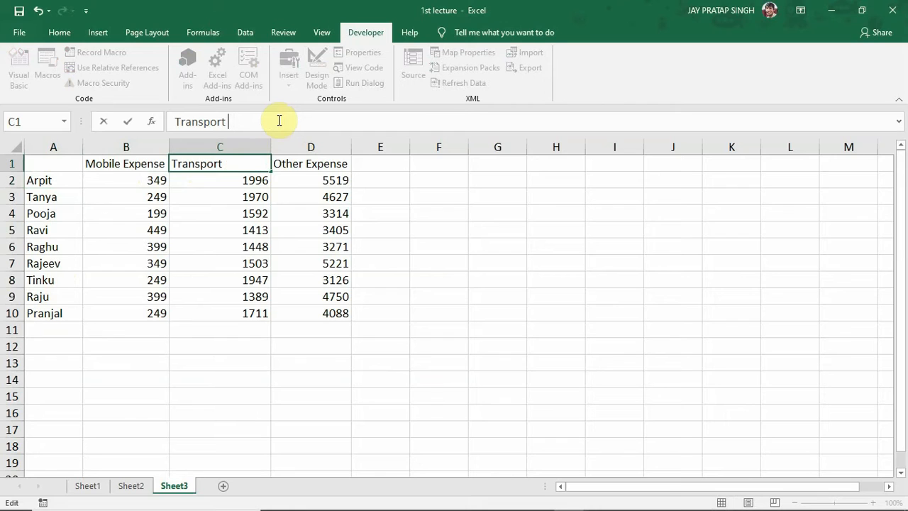
{"action": "type", "text": "Cost"}
{"action": "key", "text": "Return"}
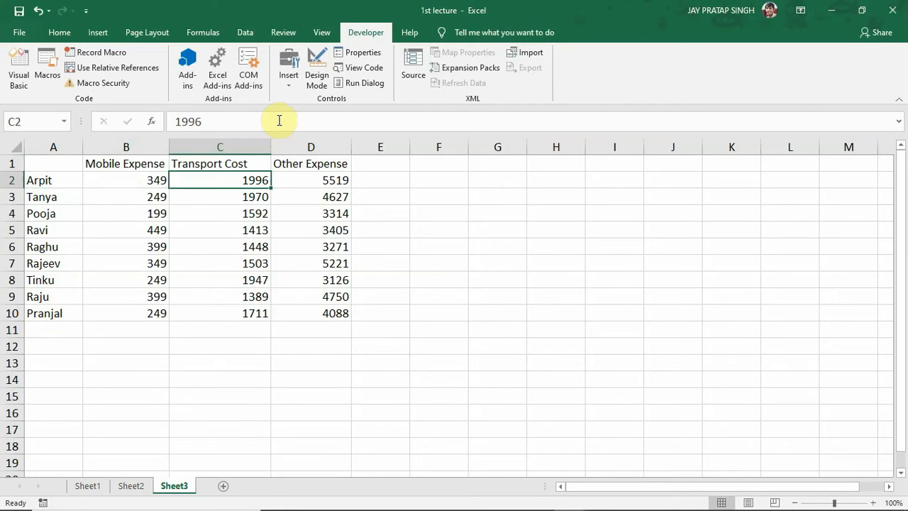
{"action": "left_click", "coordinate": [210, 166]}
{"action": "left_click", "coordinate": [294, 166]}
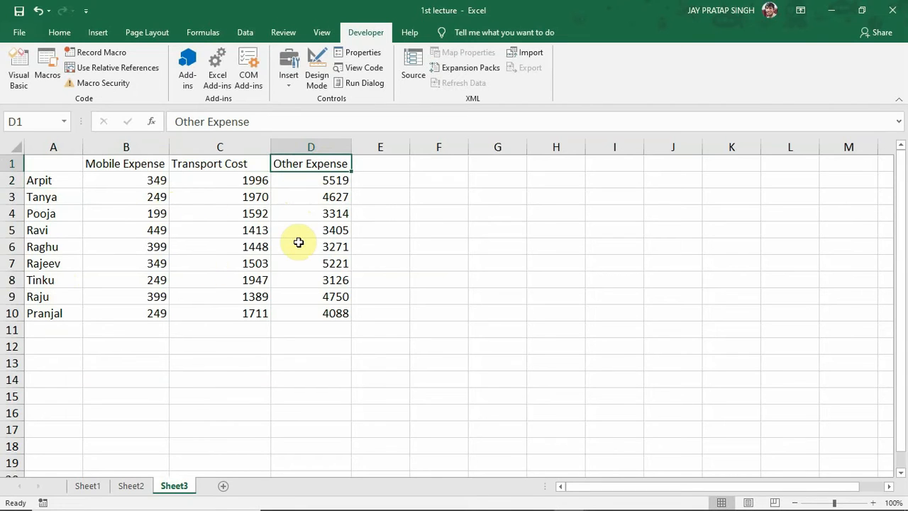
{"action": "left_click", "coordinate": [298, 179]}
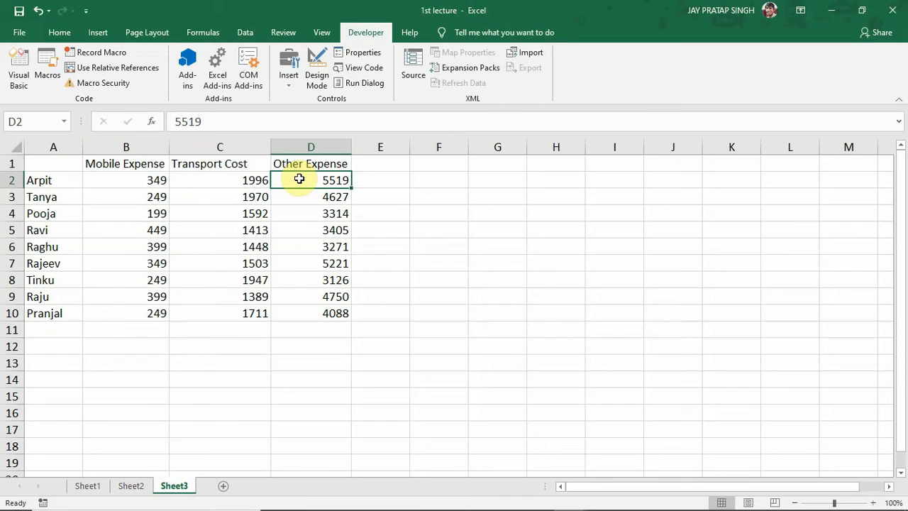
Select the empty block of cells from F1 to J9.
{"action": "left_click", "coordinate": [430, 165]}
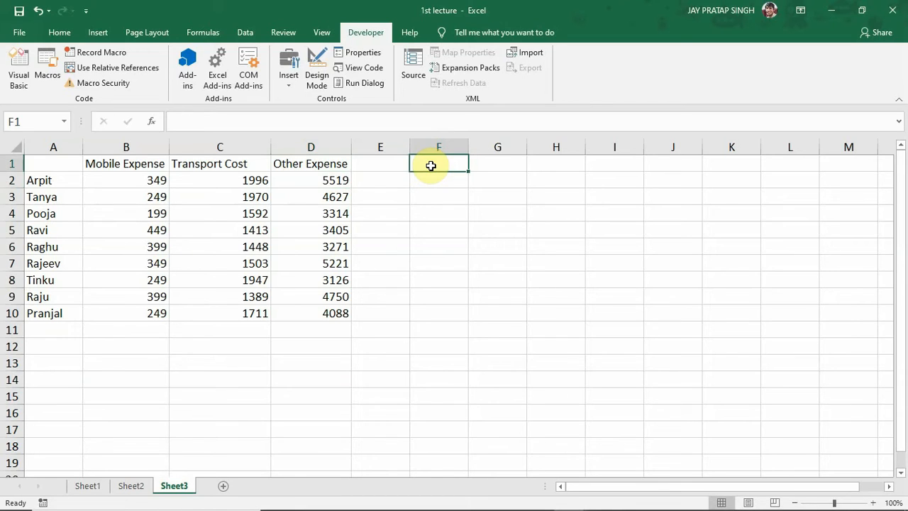
{"action": "left_click_drag", "start_coordinate": [430, 166], "coordinate": [439, 296]}
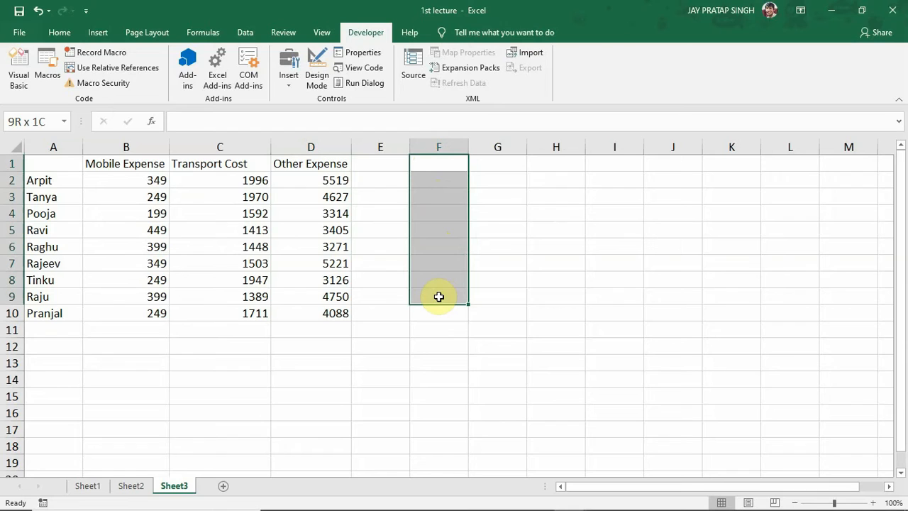
{"action": "left_click_drag", "start_coordinate": [438, 296], "coordinate": [697, 296]}
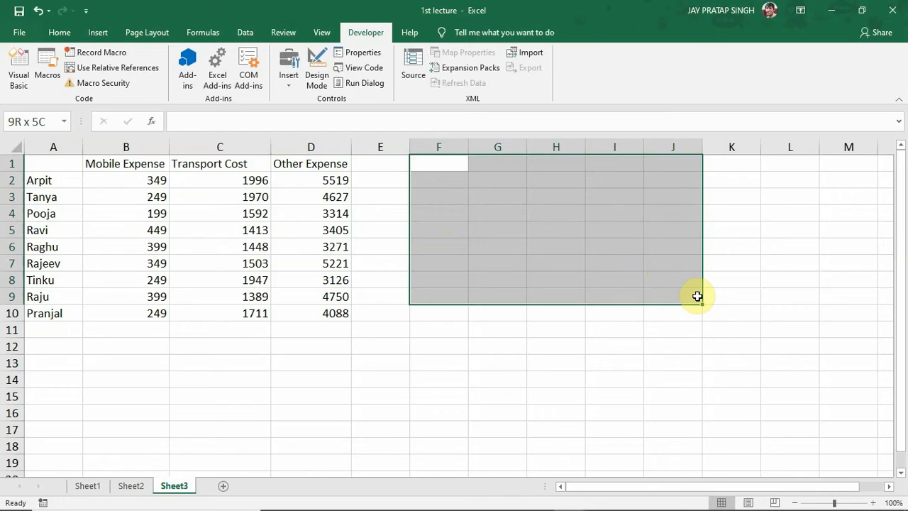
{"action": "left_click_drag", "start_coordinate": [698, 296], "coordinate": [698, 296]}
Select the cells in column F from F1 down to F16, extending the selection row by row.
{"action": "left_click", "coordinate": [452, 166]}
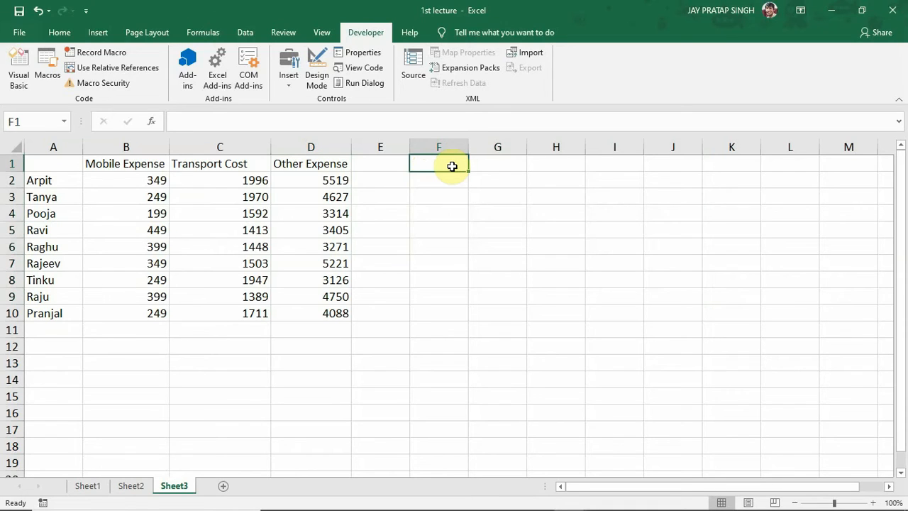
{"action": "key", "text": "shift+Down"}
{"action": "key", "text": "shift+Down"}
{"action": "key", "text": "shift+Down"}
{"action": "key", "text": "shift+Down"}
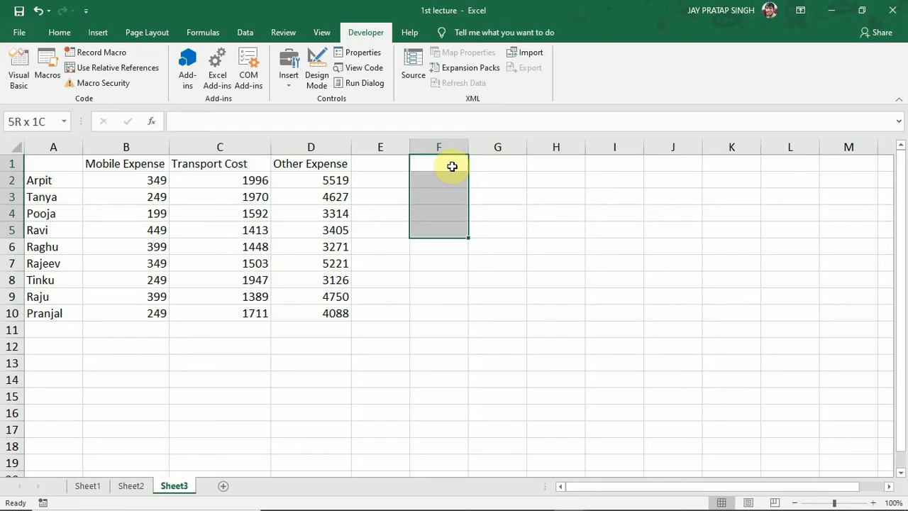
{"action": "key", "text": "shift+Down"}
{"action": "key", "text": "shift+Down"}
{"action": "key", "text": "shift+Down"}
{"action": "key", "text": "shift+Down"}
{"action": "key", "text": "shift+Down"}
{"action": "key", "text": "shift+Down"}
{"action": "key", "text": "shift+Down"}
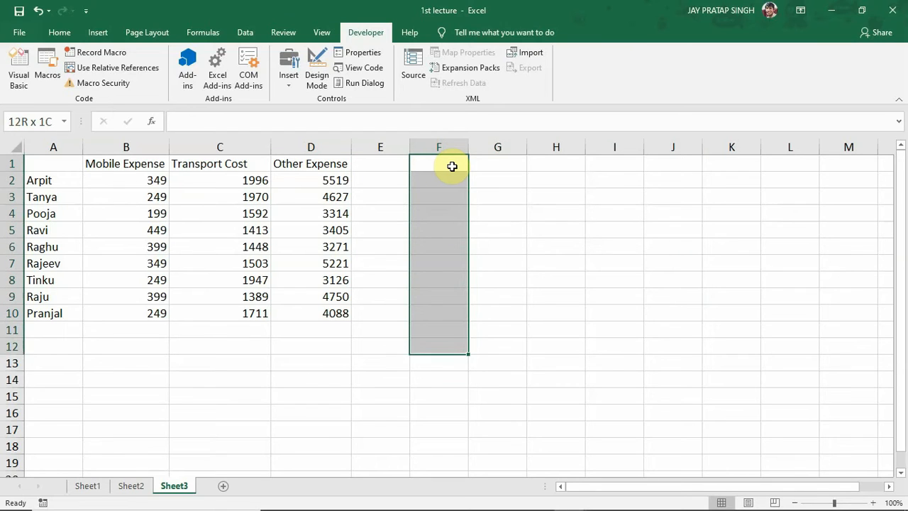
{"action": "key", "text": "shift+Down"}
{"action": "key", "text": "shift+Down"}
{"action": "key", "text": "shift+Down"}
{"action": "key", "text": "shift+Down"}
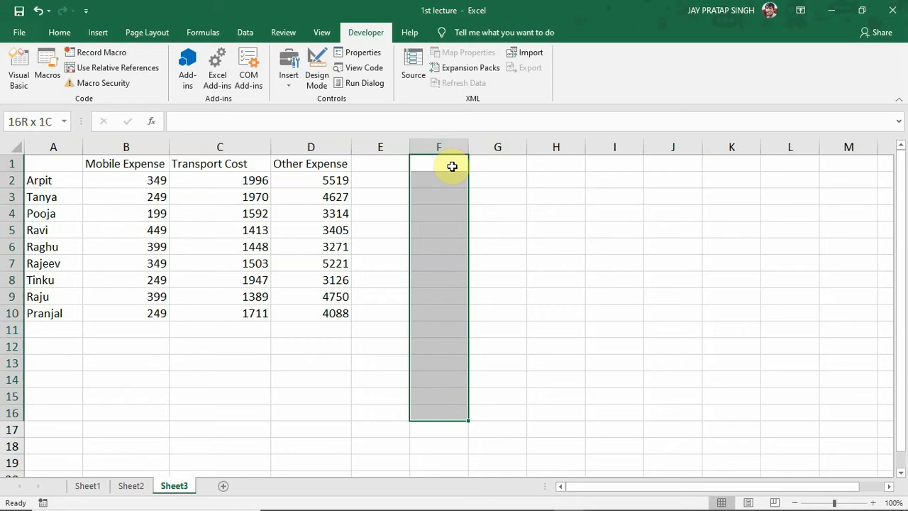
Extend the F1:F16 selection back to column C, and reduce it to column F again.
{"action": "key", "text": "shift+Left"}
{"action": "key", "text": "shift+Left"}
{"action": "key", "text": "shift+Left"}
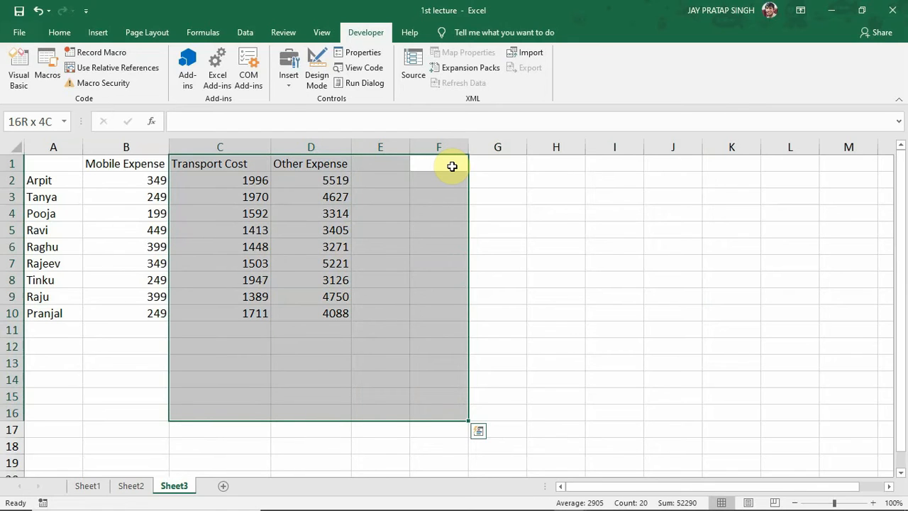
{"action": "key", "text": "shift+Right"}
{"action": "key", "text": "shift+Right"}
{"action": "key", "text": "shift+Right"}
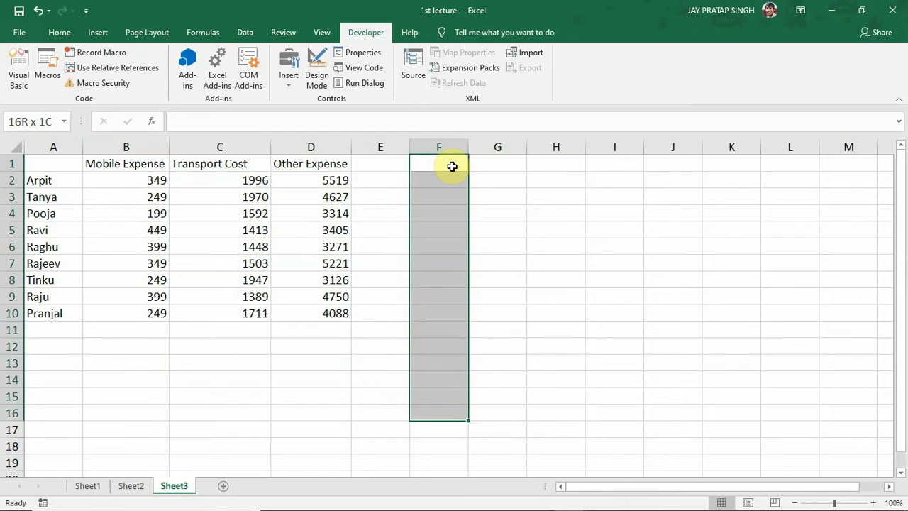
Extend the selection column by column to column L so it covers F1:L16.
{"action": "key", "text": "shift+Right"}
{"action": "key", "text": "shift+Right"}
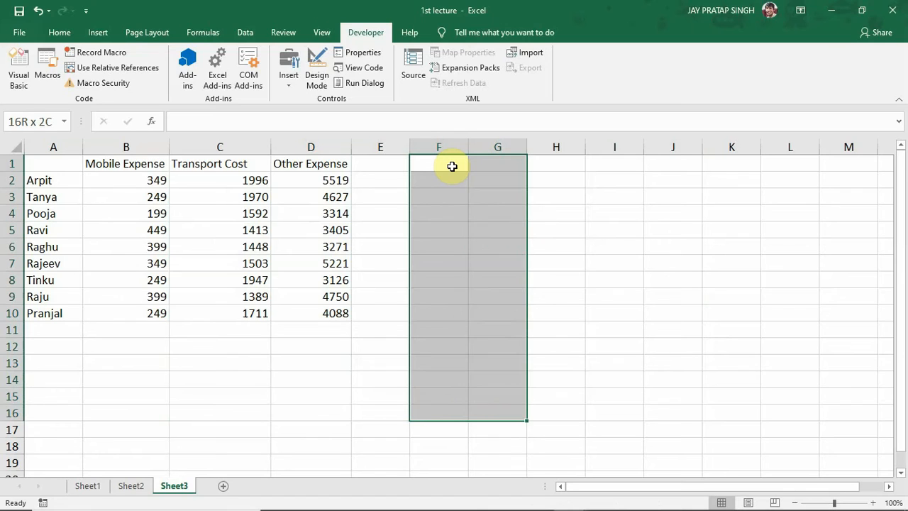
{"action": "key", "text": "shift+Right"}
{"action": "key", "text": "shift+Right"}
{"action": "key", "text": "shift+Right"}
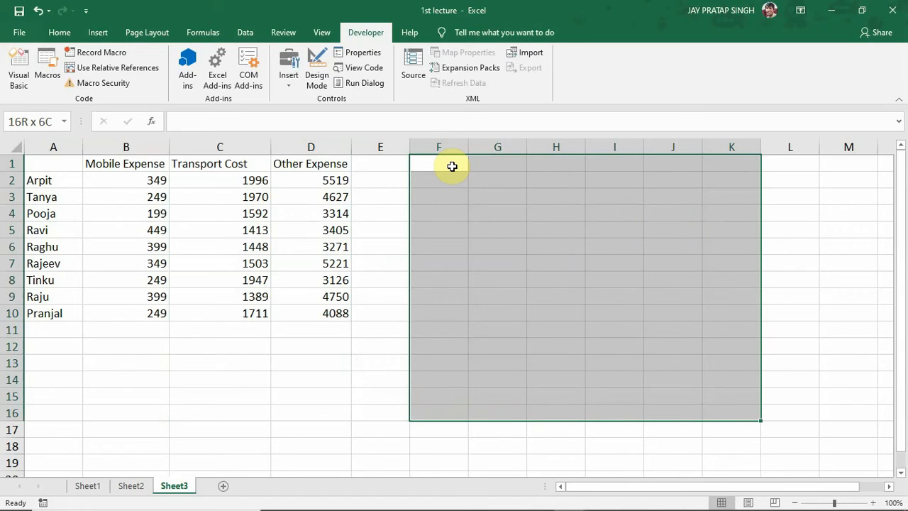
{"action": "key", "text": "shift+Right"}
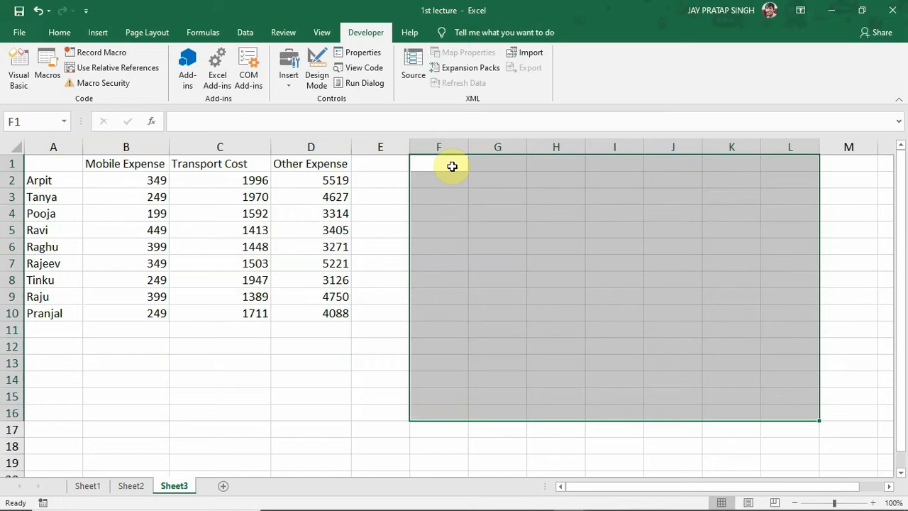
Select the single cells F1, G2, H3 and I4 one after another, each replacing the previous selection.
{"action": "left_click", "coordinate": [452, 166]}
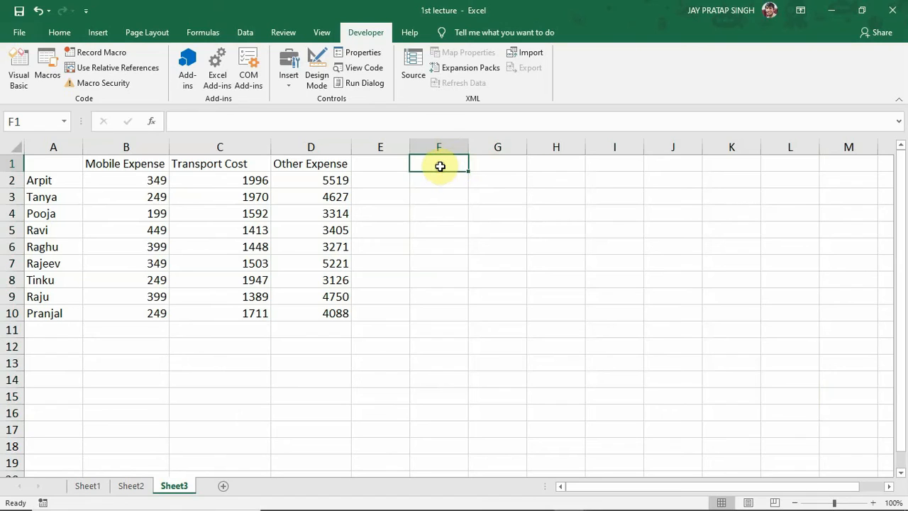
{"action": "left_click", "coordinate": [499, 180]}
{"action": "left_click", "coordinate": [547, 202]}
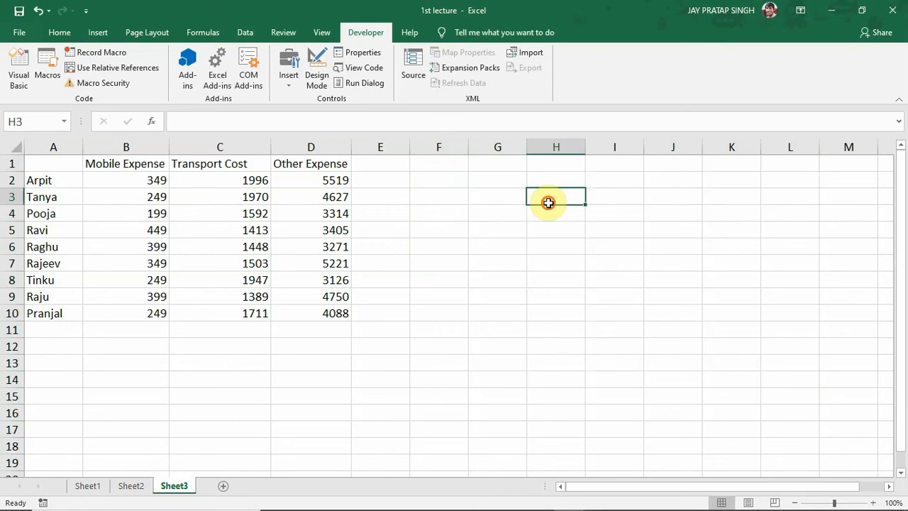
{"action": "left_click", "coordinate": [610, 217]}
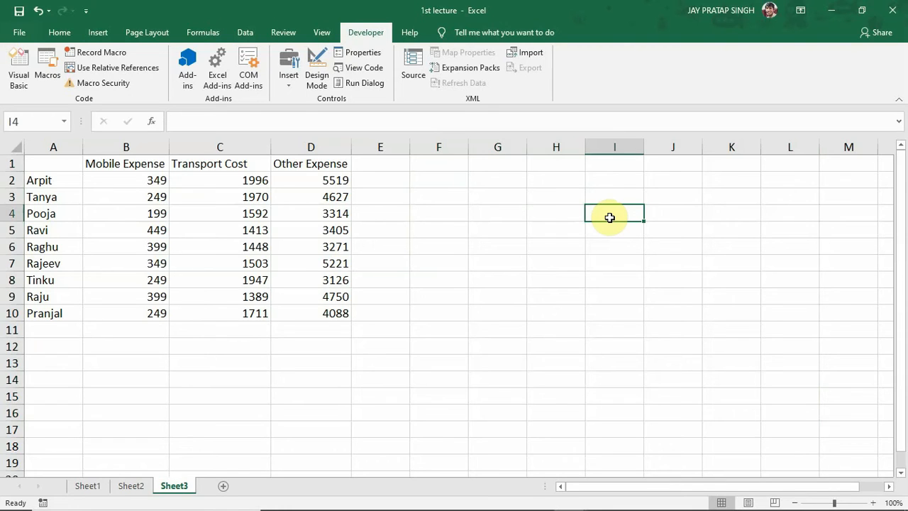
Select the non-adjacent cells F1, G5, I5, J2, L2 and K6 together.
{"action": "left_click", "coordinate": [439, 163]}
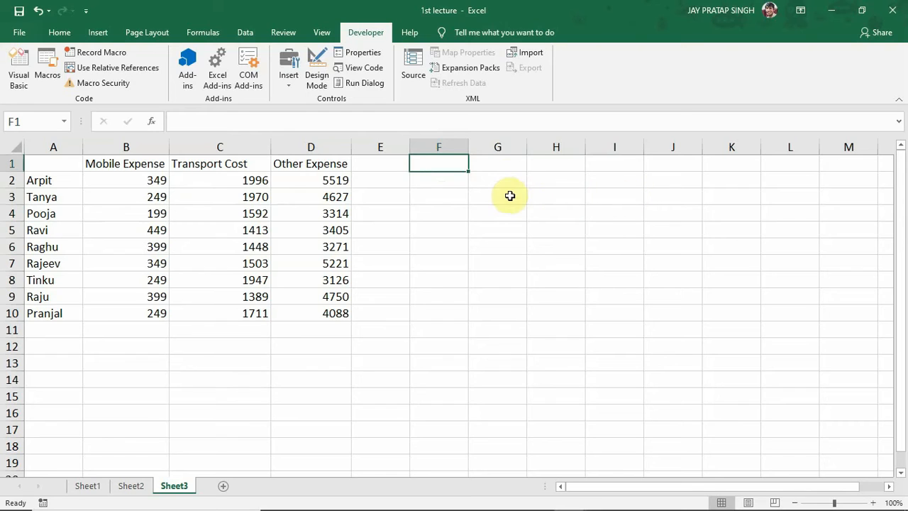
{"action": "left_click", "coordinate": [505, 227]}
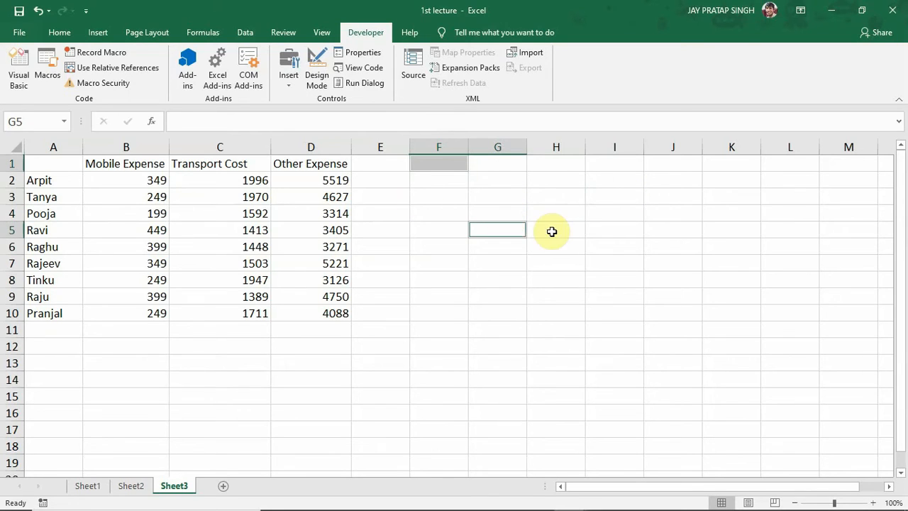
{"action": "left_click", "coordinate": [616, 224]}
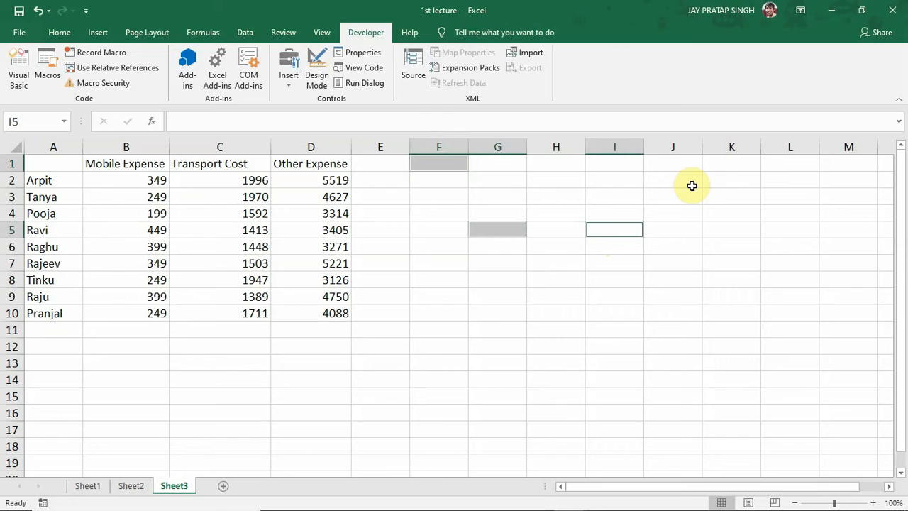
{"action": "left_click", "coordinate": [693, 185]}
{"action": "left_click", "coordinate": [770, 180]}
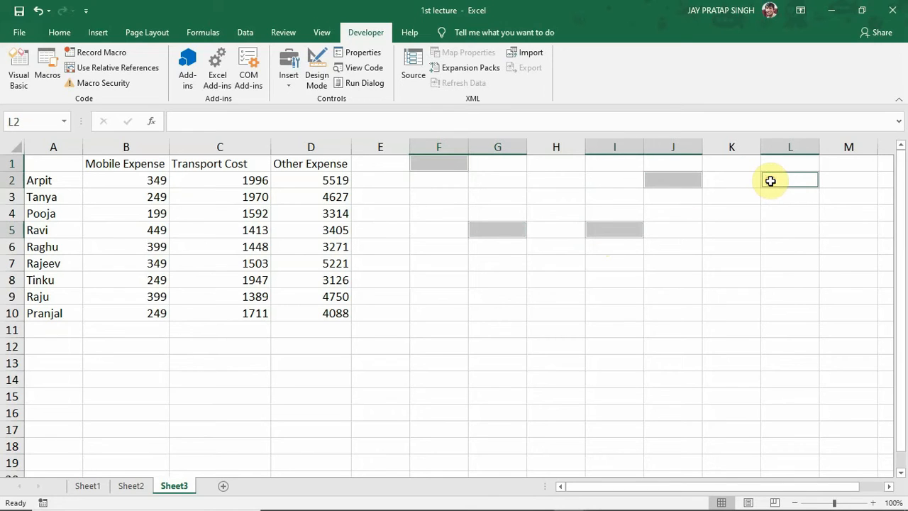
{"action": "left_click", "coordinate": [745, 254]}
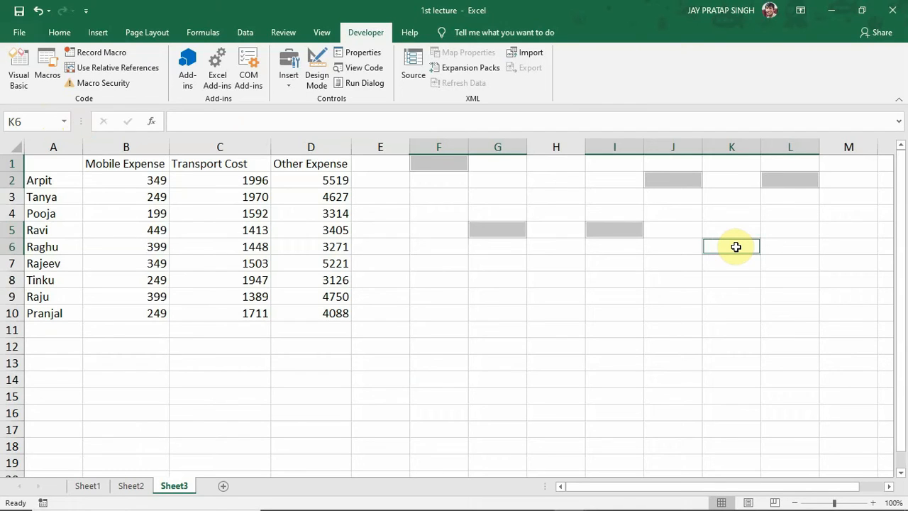
Copy the list of names in A2:A10.
{"action": "left_click", "coordinate": [46, 179]}
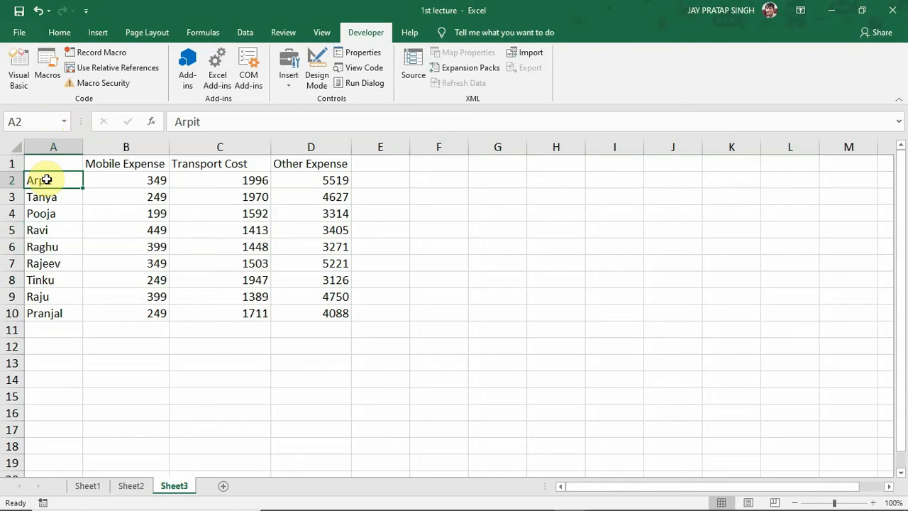
{"action": "left_click_drag", "start_coordinate": [43, 179], "coordinate": [43, 306]}
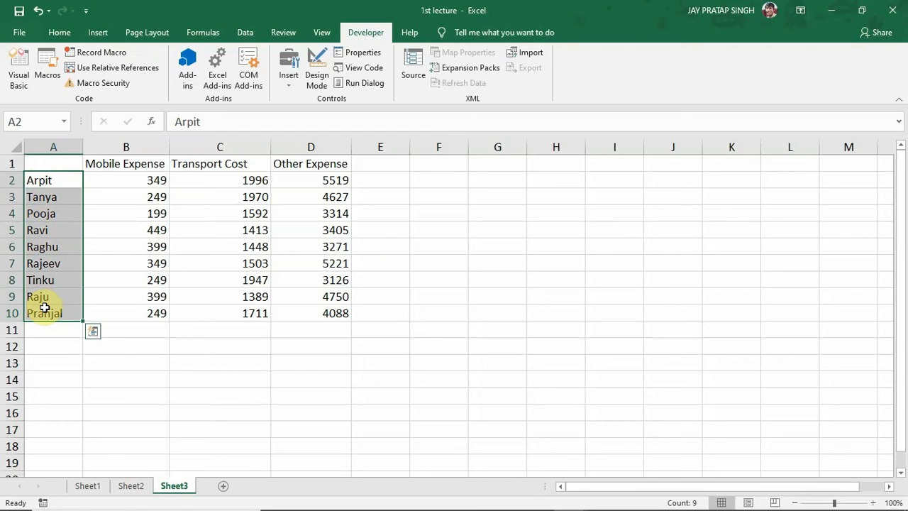
{"action": "right_click", "coordinate": [44, 309]}
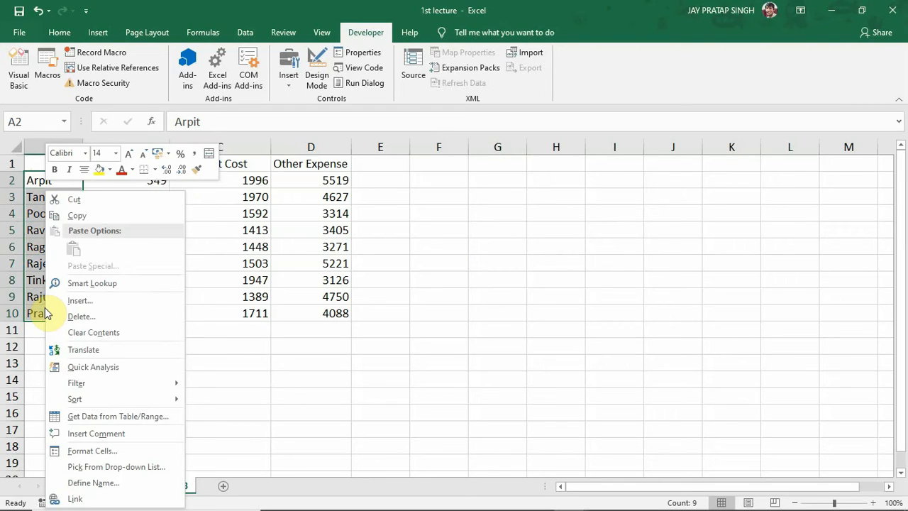
{"action": "left_click", "coordinate": [93, 216]}
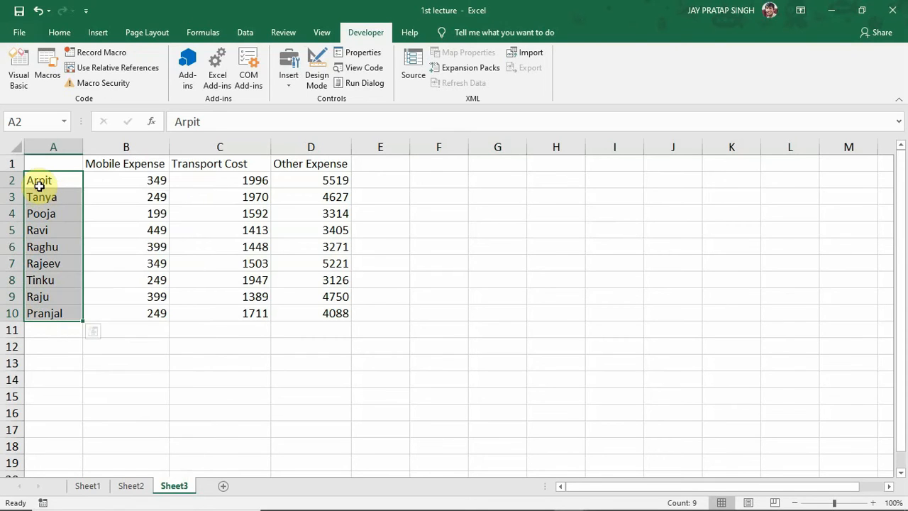
{"action": "left_click", "coordinate": [61, 32]}
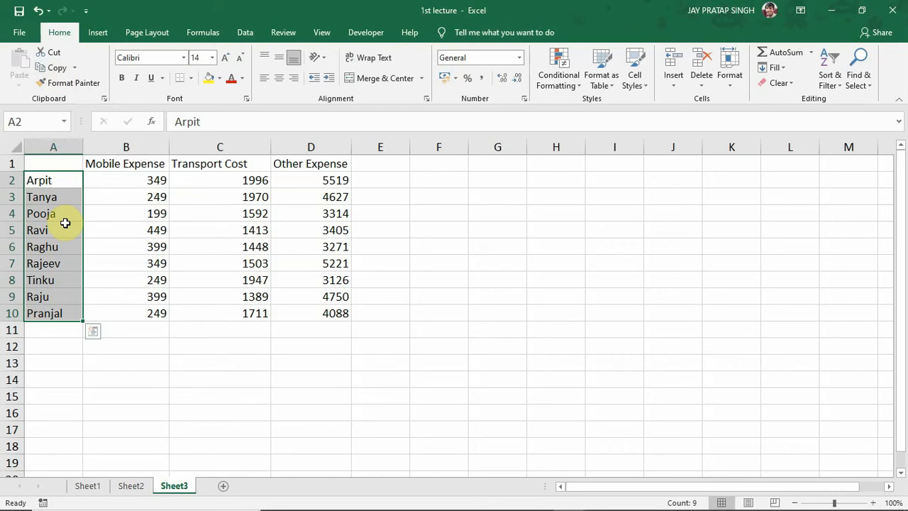
{"action": "key", "text": "ctrl+c"}
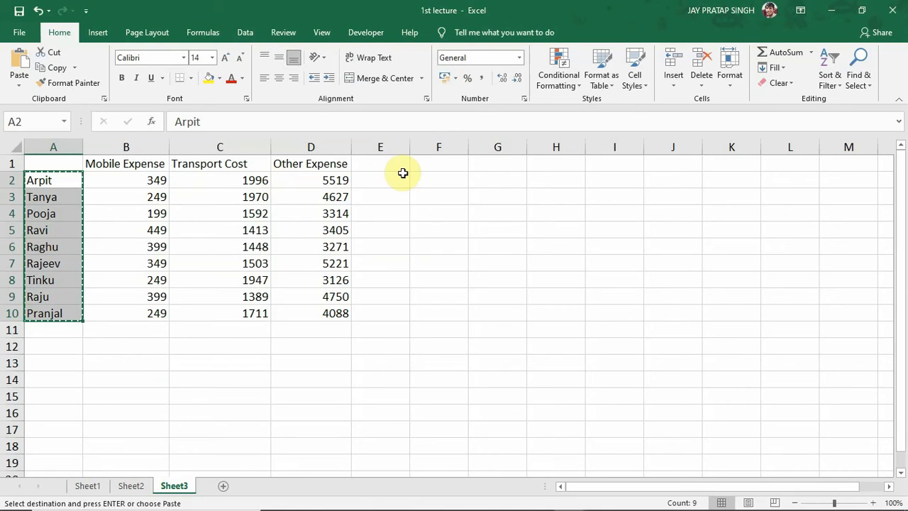
Paste the copied names into column F starting at cell F2.
{"action": "left_click", "coordinate": [437, 178]}
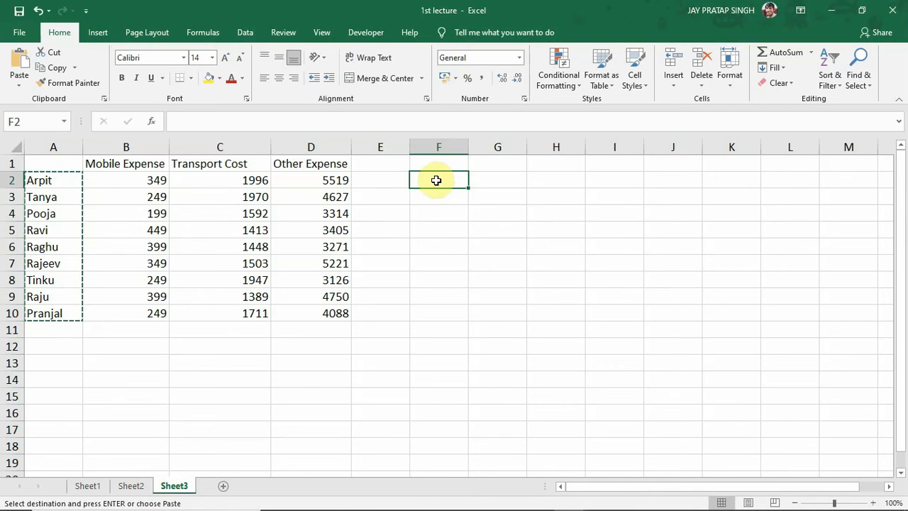
{"action": "right_click", "coordinate": [437, 180]}
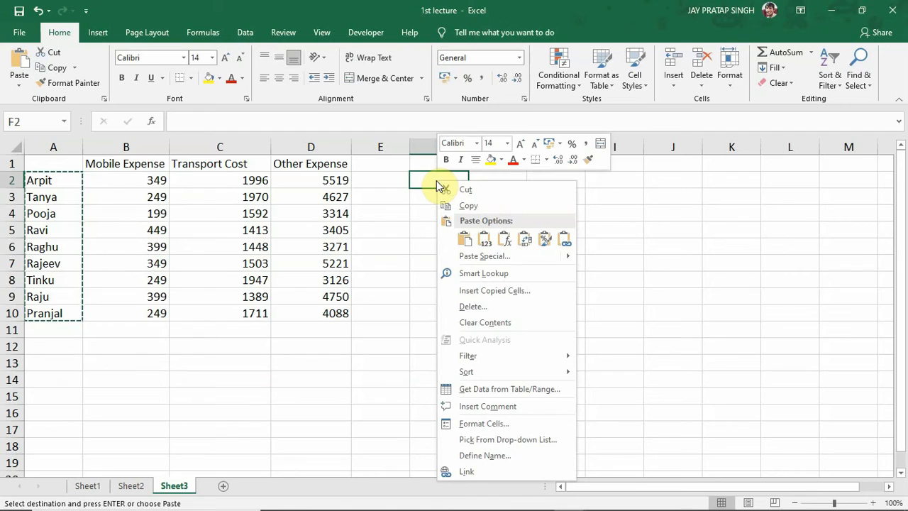
{"action": "left_click", "coordinate": [465, 240]}
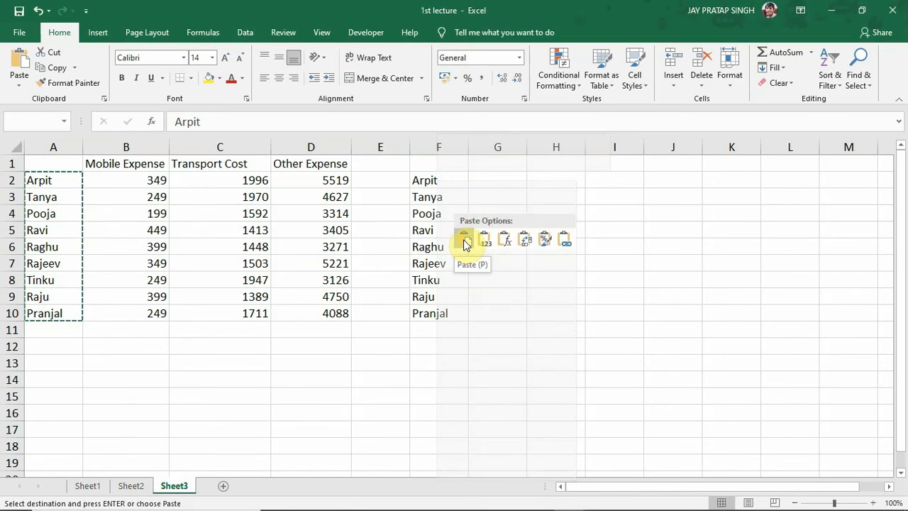
{"action": "right_click", "coordinate": [416, 179]}
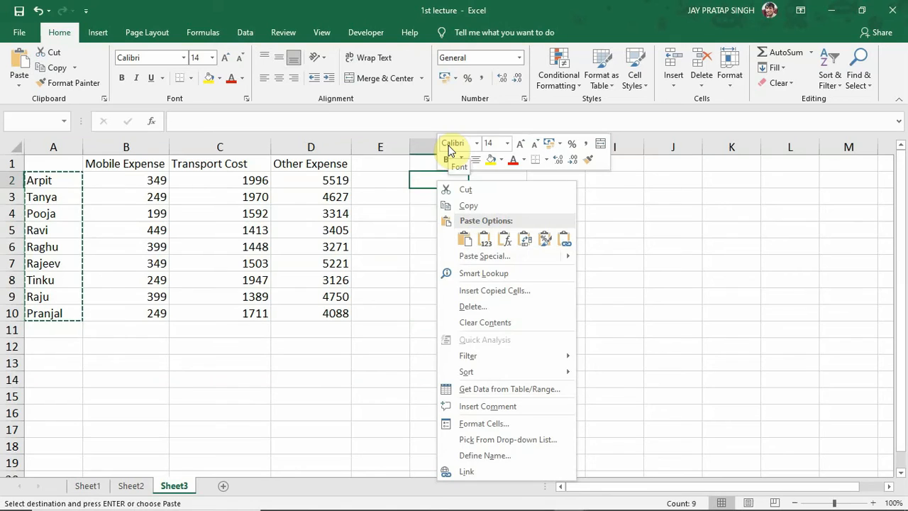
{"action": "left_click", "coordinate": [418, 181]}
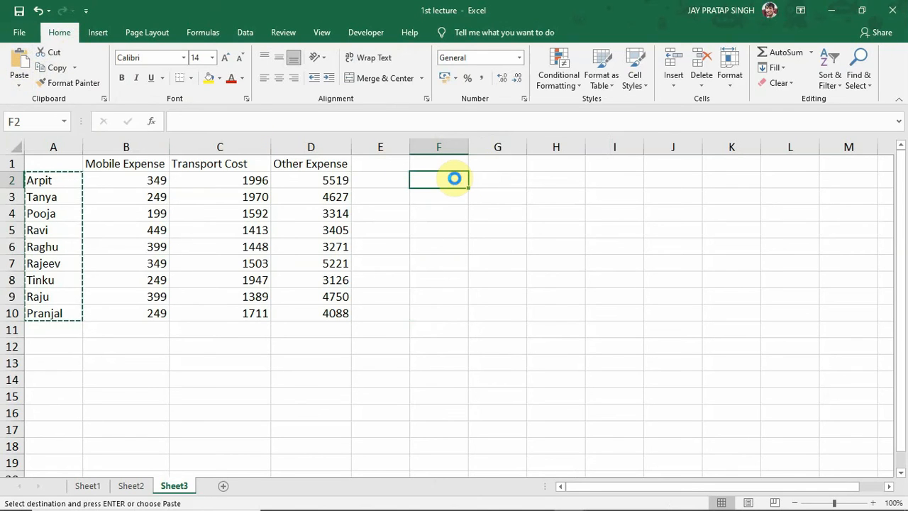
{"action": "key", "text": "ctrl+v"}
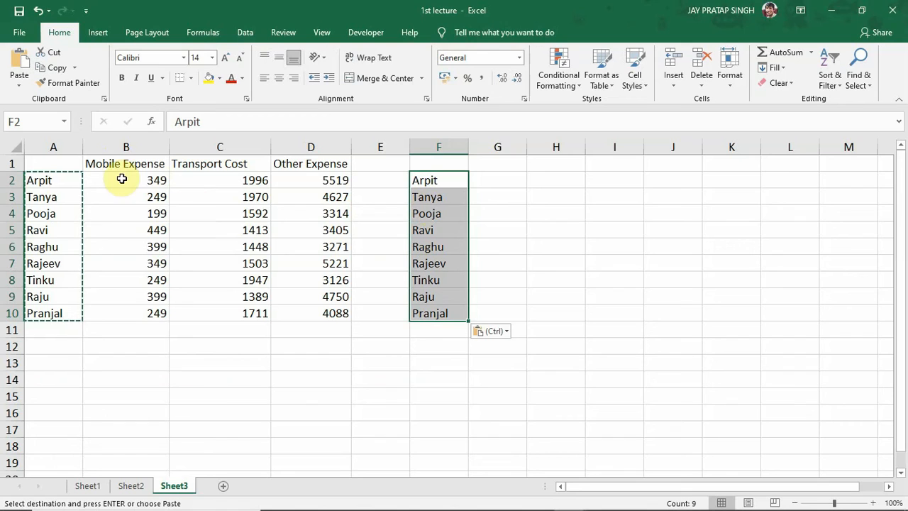
Copy the expense data with headers in B1:D10 to G1, and fit column G's width to its contents.
{"action": "left_click_drag", "start_coordinate": [109, 163], "coordinate": [329, 313]}
{"action": "key", "text": "ctrl+c"}
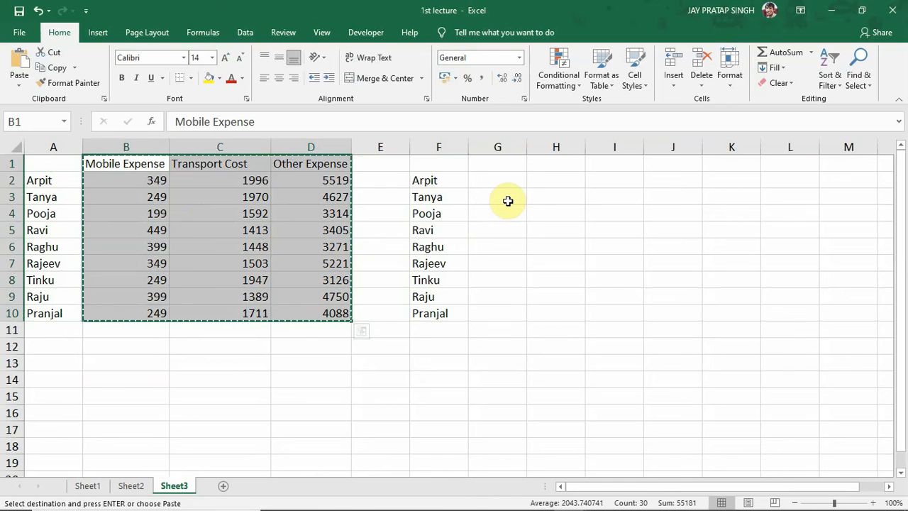
{"action": "left_click", "coordinate": [496, 164]}
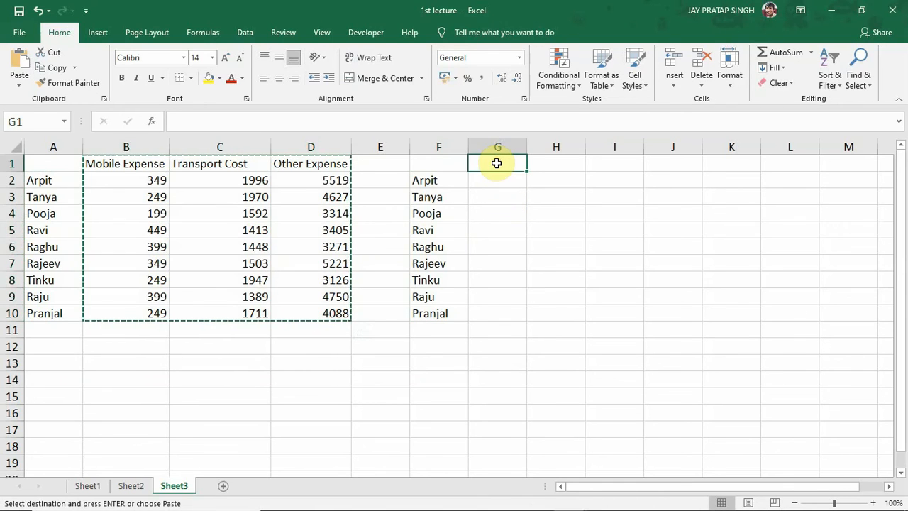
{"action": "key", "text": "ctrl+v"}
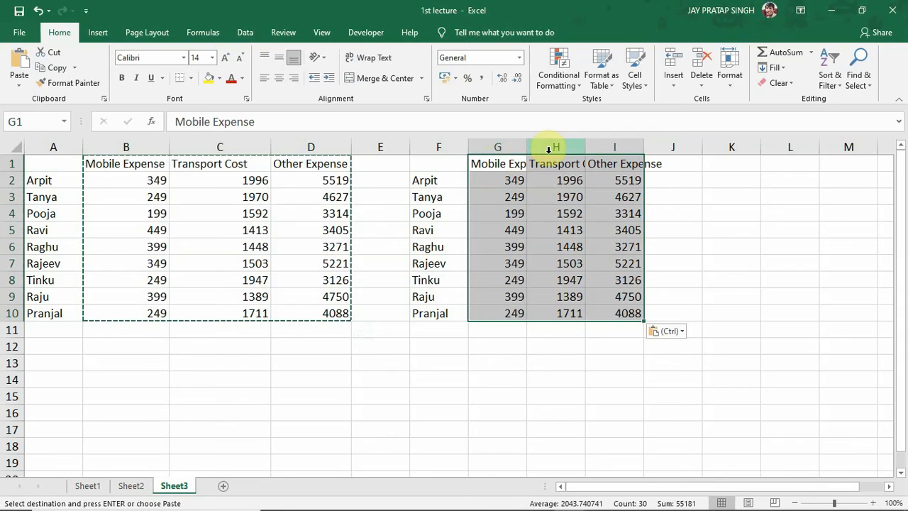
{"action": "double_click", "coordinate": [525, 147]}
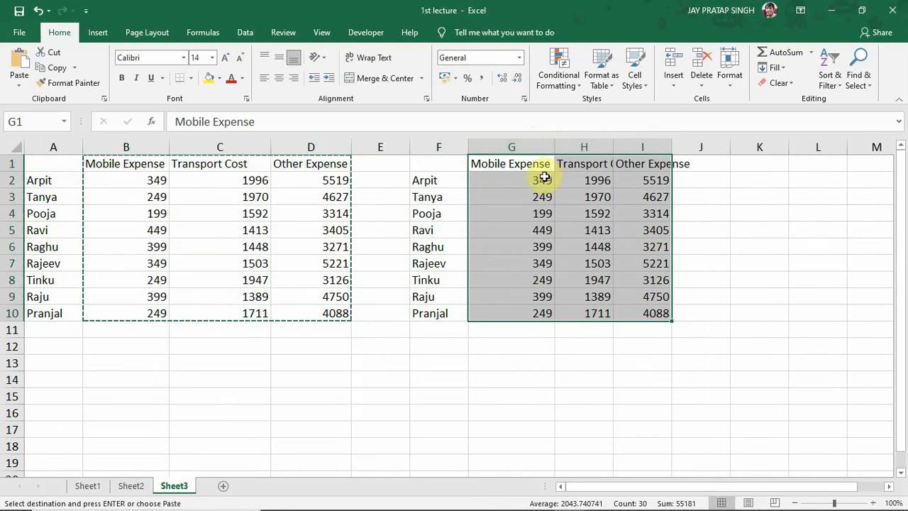
{"action": "left_click", "coordinate": [515, 183]}
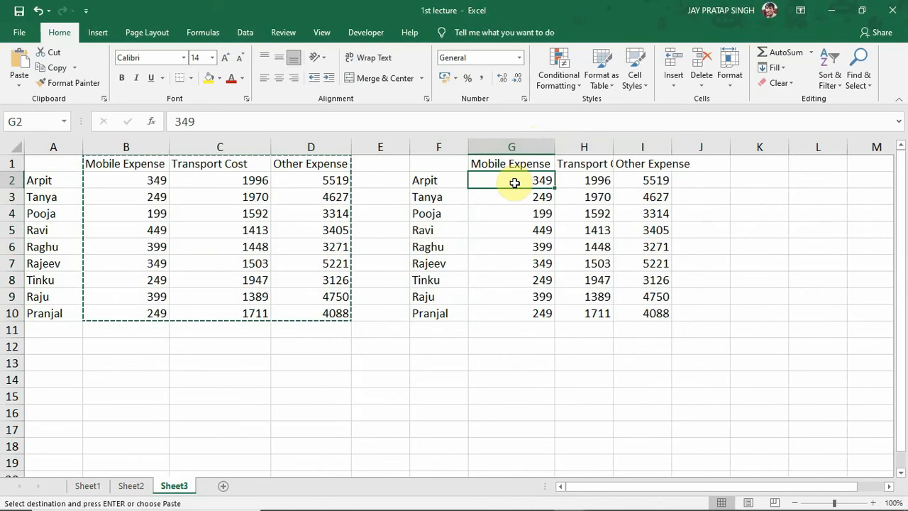
Clear the copied expense data from G1:I10.
{"action": "left_click_drag", "start_coordinate": [487, 162], "coordinate": [643, 320]}
{"action": "key", "text": "Delete"}
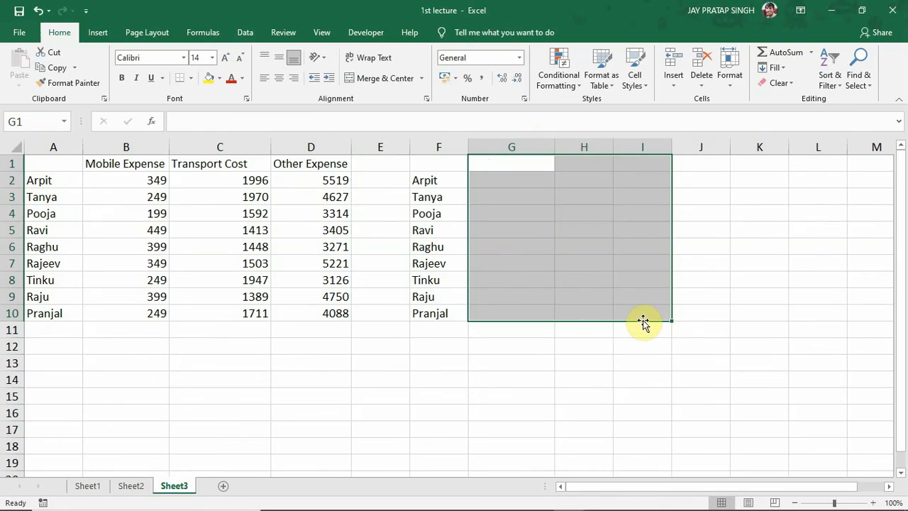
{"action": "left_click", "coordinate": [452, 183]}
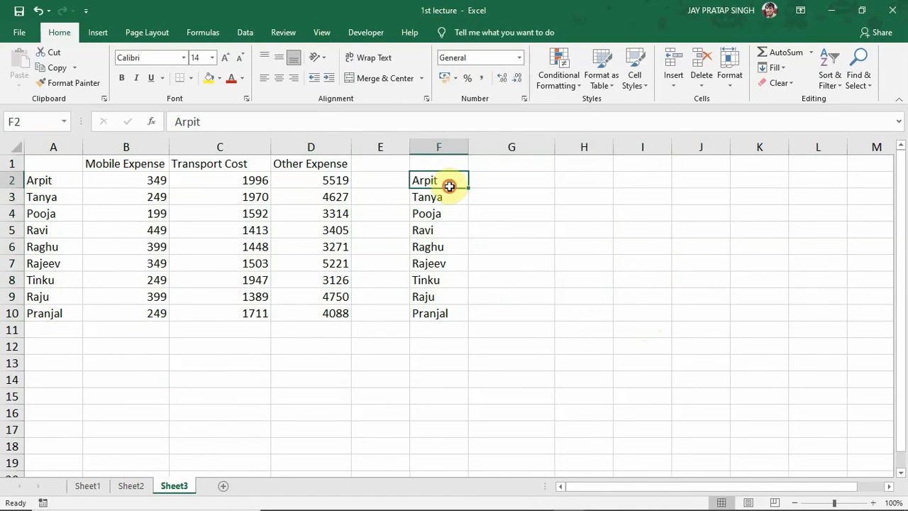
Enter the first name of the list in cell G1 and fill it down to G10.
{"action": "left_click", "coordinate": [517, 166]}
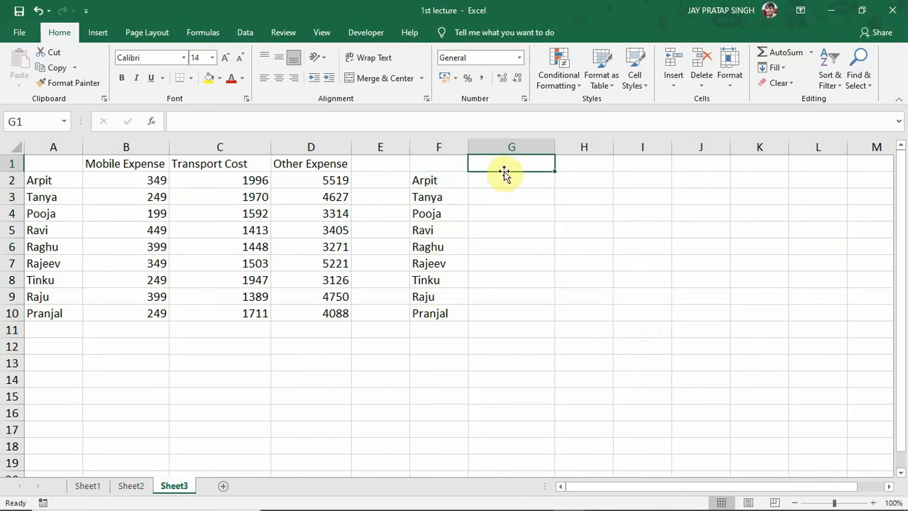
{"action": "type", "text": "Ar"}
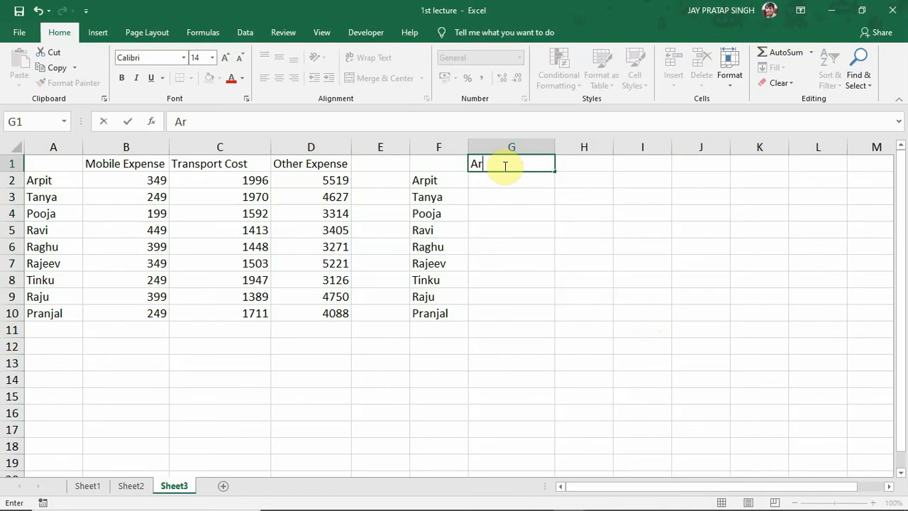
{"action": "type", "text": "pit"}
{"action": "key", "text": "Return"}
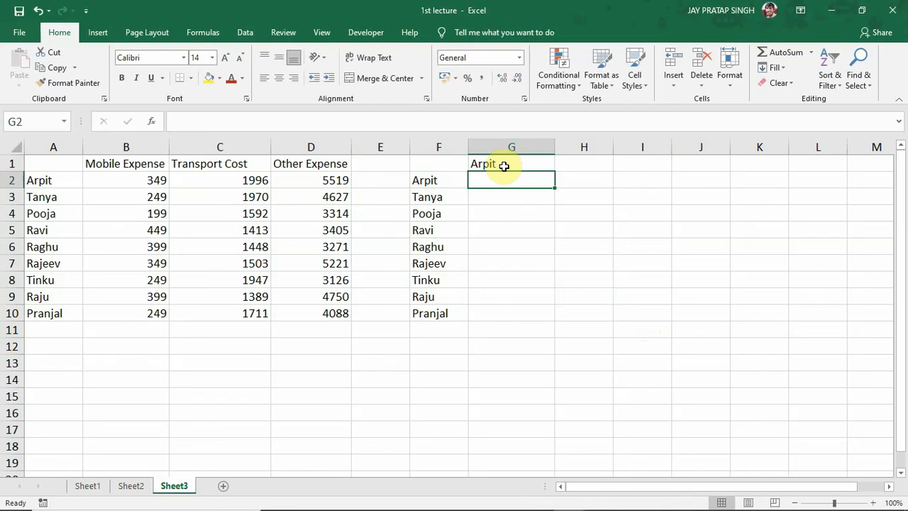
{"action": "left_click", "coordinate": [505, 164]}
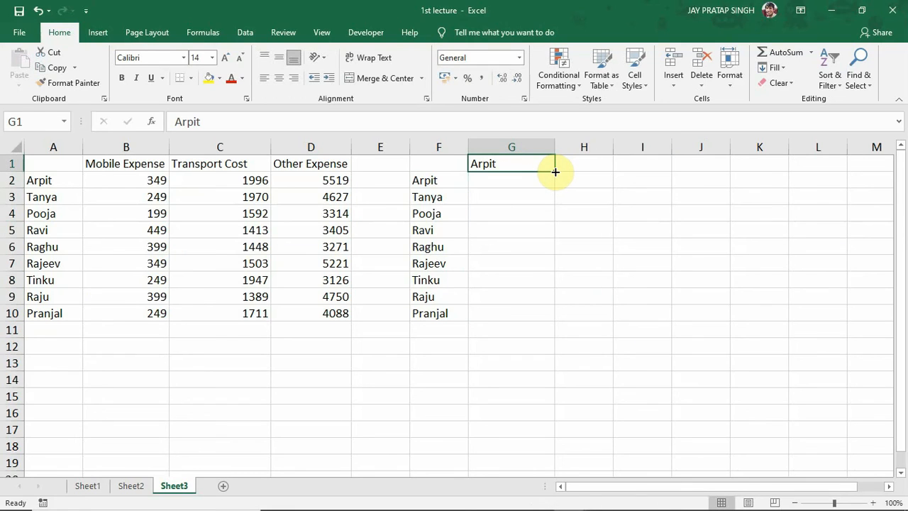
{"action": "left_click_drag", "start_coordinate": [556, 172], "coordinate": [557, 316]}
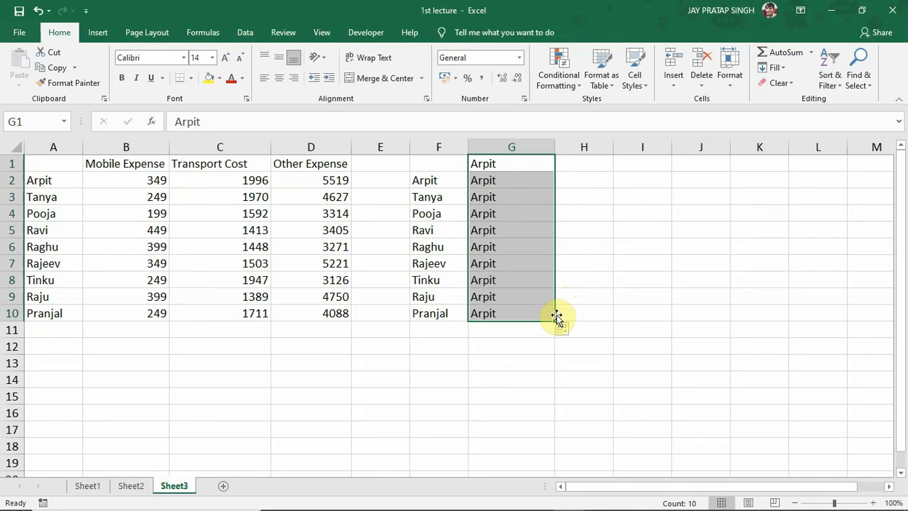
Clear the filled names from G2:G10, keeping the entry in G1.
{"action": "left_click", "coordinate": [512, 179]}
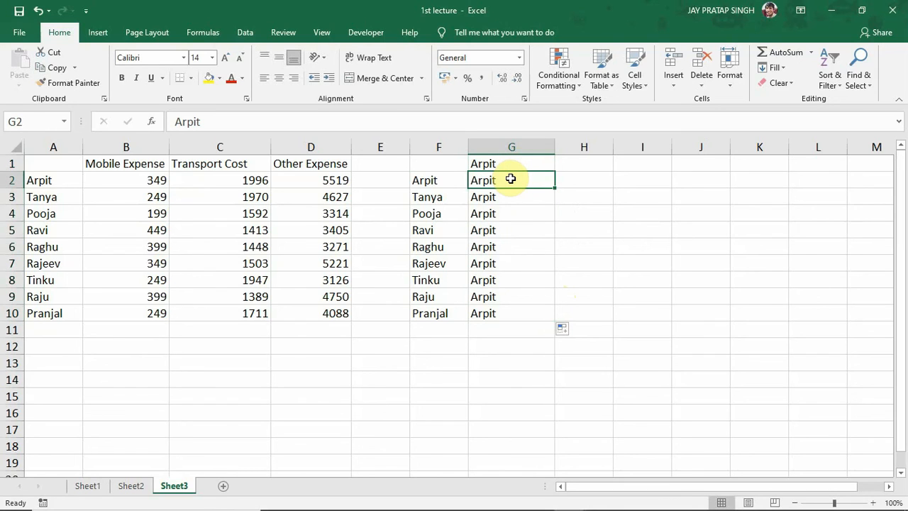
{"action": "key", "text": "ctrl+shift+Down"}
{"action": "key", "text": "Delete"}
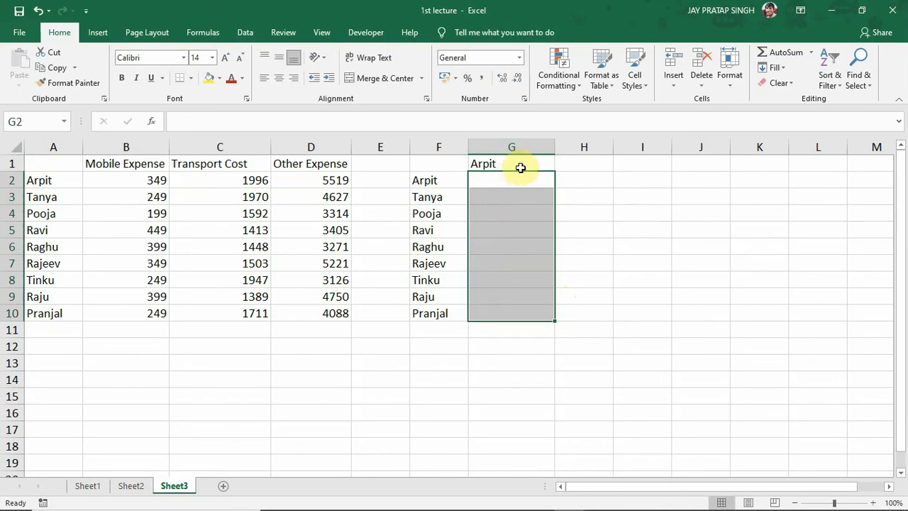
Fill the name in G1 down to G10, and fill G10 across to L10.
{"action": "left_click", "coordinate": [521, 167]}
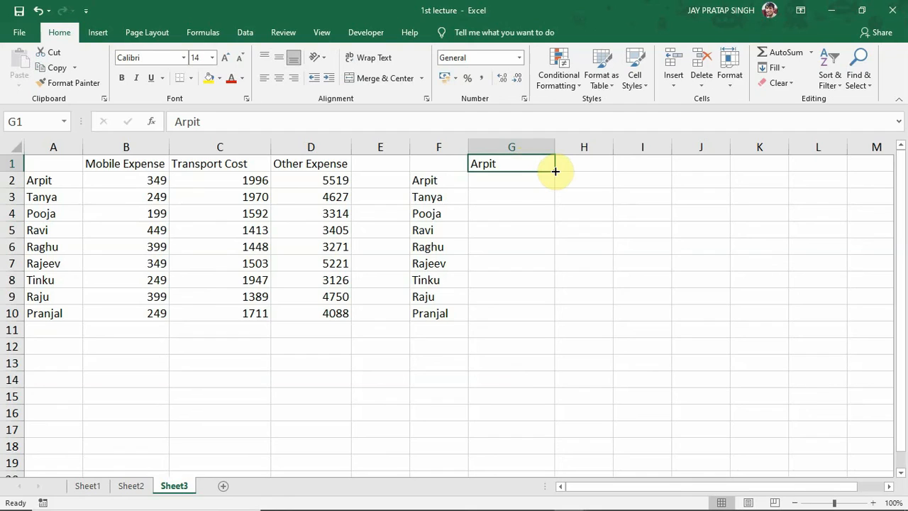
{"action": "left_click_drag", "start_coordinate": [556, 171], "coordinate": [563, 318]}
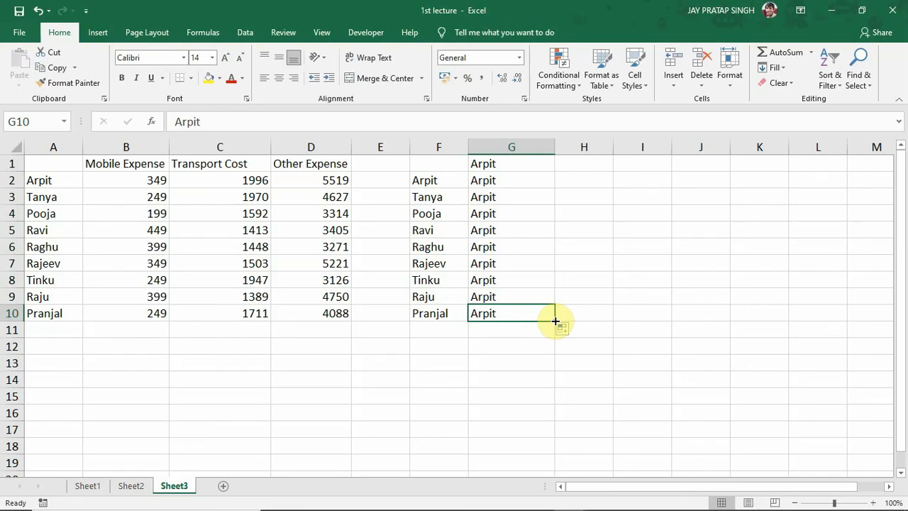
{"action": "left_click_drag", "start_coordinate": [556, 321], "coordinate": [825, 320]}
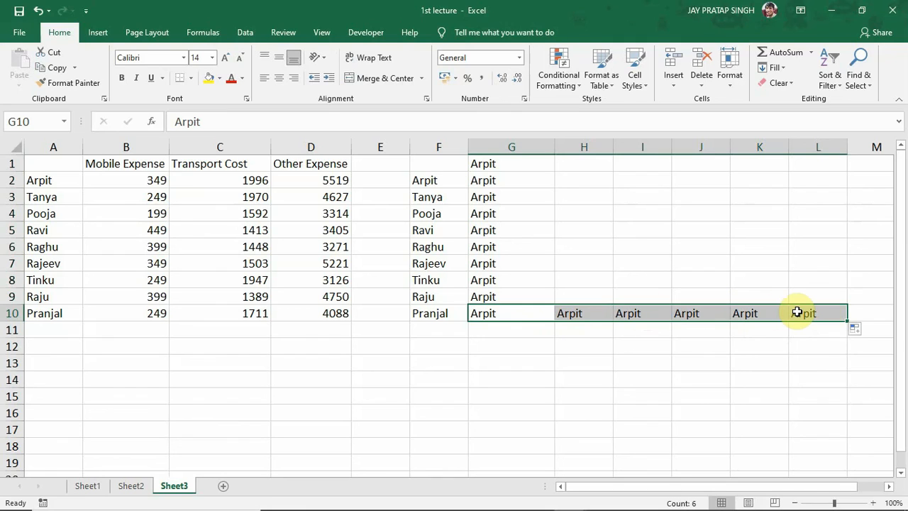
Clear all filled names from G1:L10 and select cell G1.
{"action": "left_click", "coordinate": [504, 164]}
{"action": "left_click_drag", "start_coordinate": [507, 163], "coordinate": [818, 318]}
{"action": "key", "text": "Delete"}
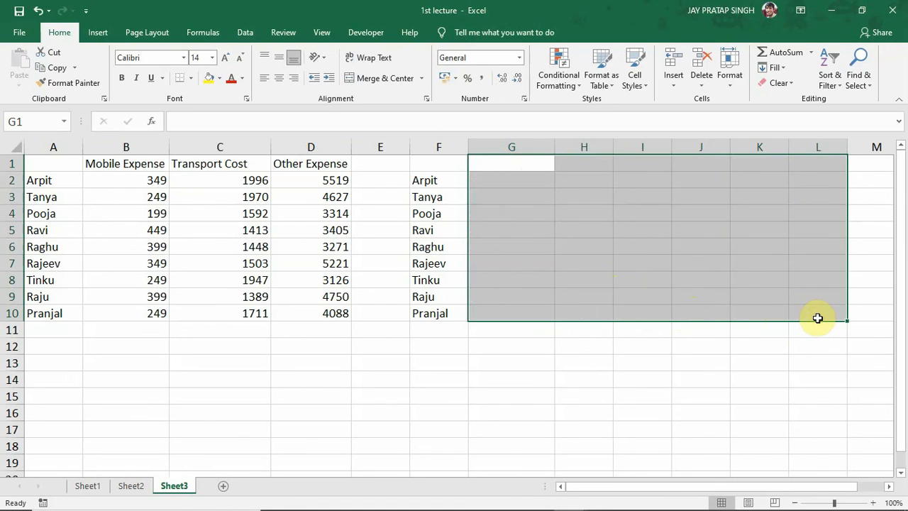
{"action": "left_click", "coordinate": [506, 168]}
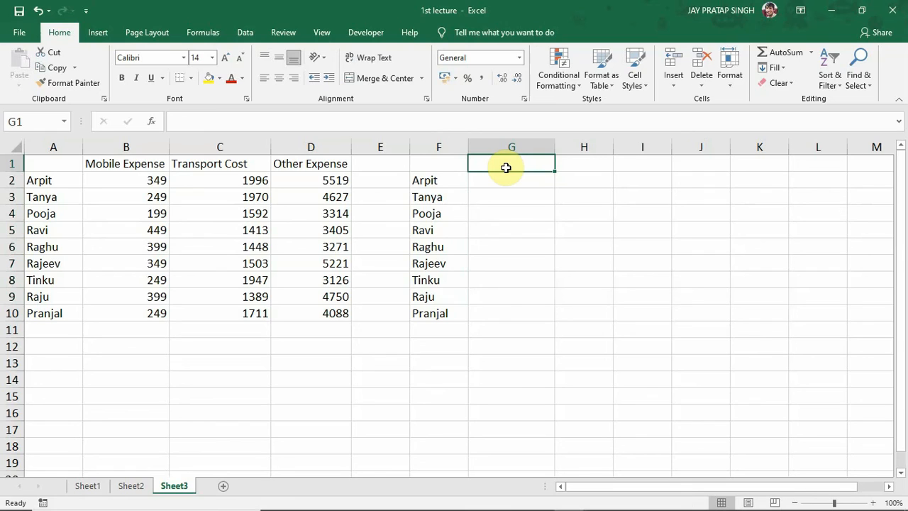